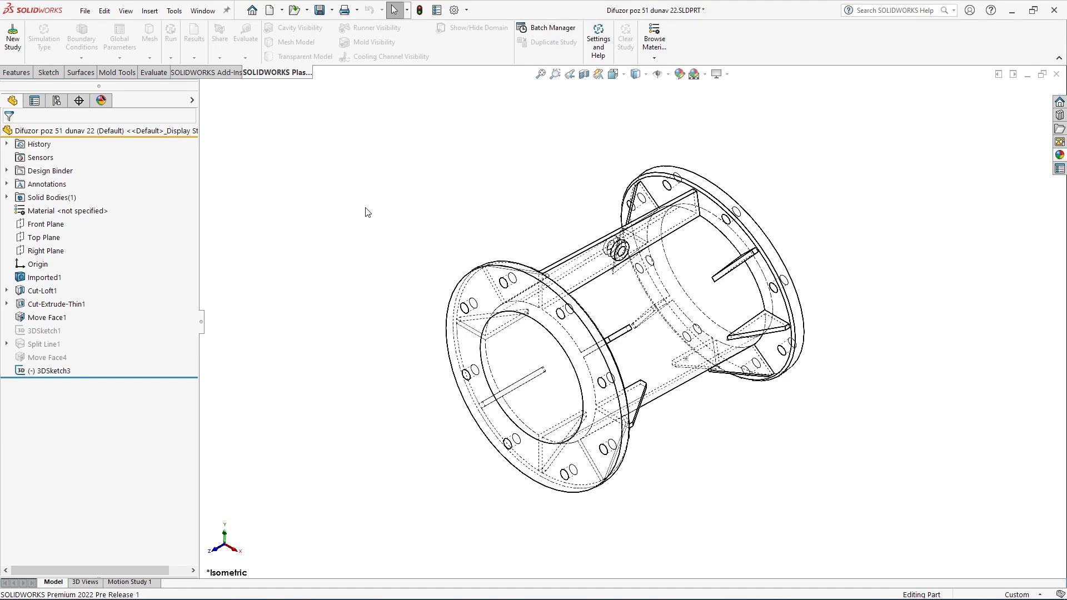
- Show the diffuser in the Isometric view with the Shaded With Edges display style
middle_drag(360, 265, 371, 206)
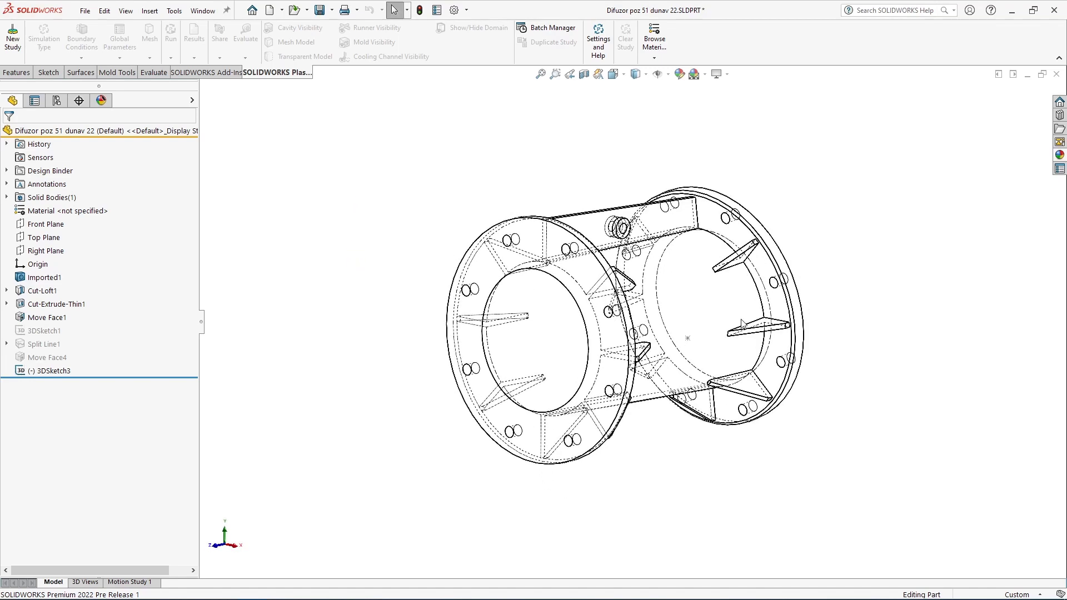
scroll(746, 347, down, 2)
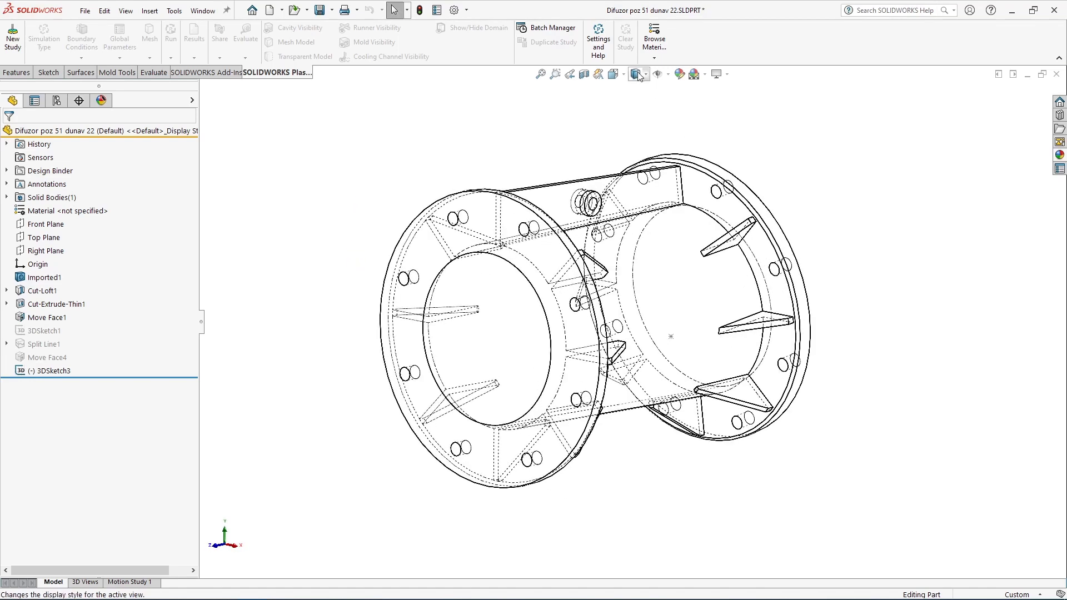
click(614, 74)
click(680, 105)
click(635, 74)
click(640, 95)
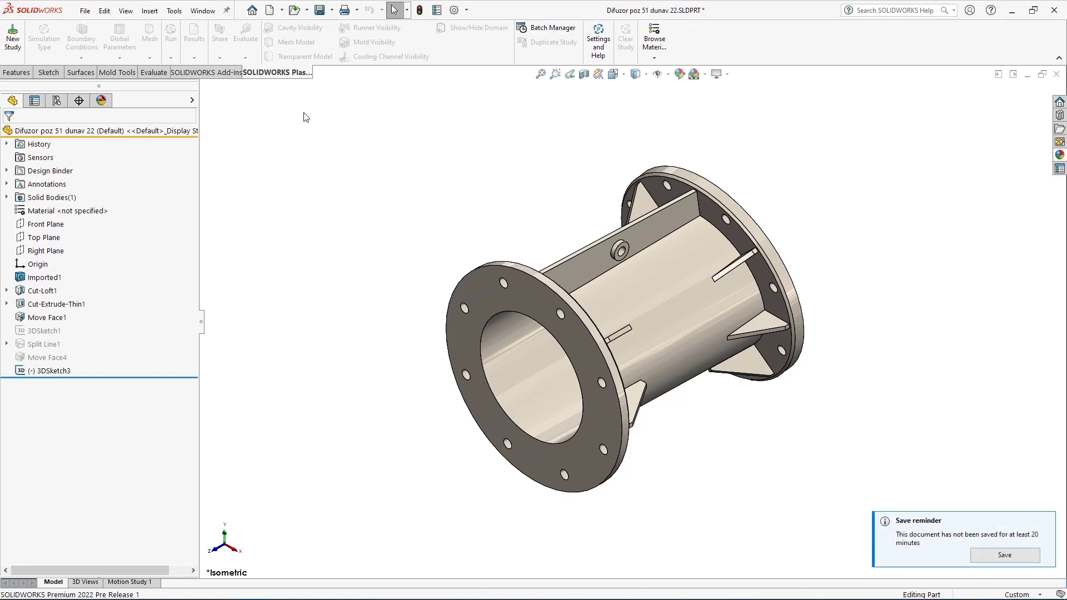
- Create a new Plastics study using the Shell analysis procedure
click(13, 39)
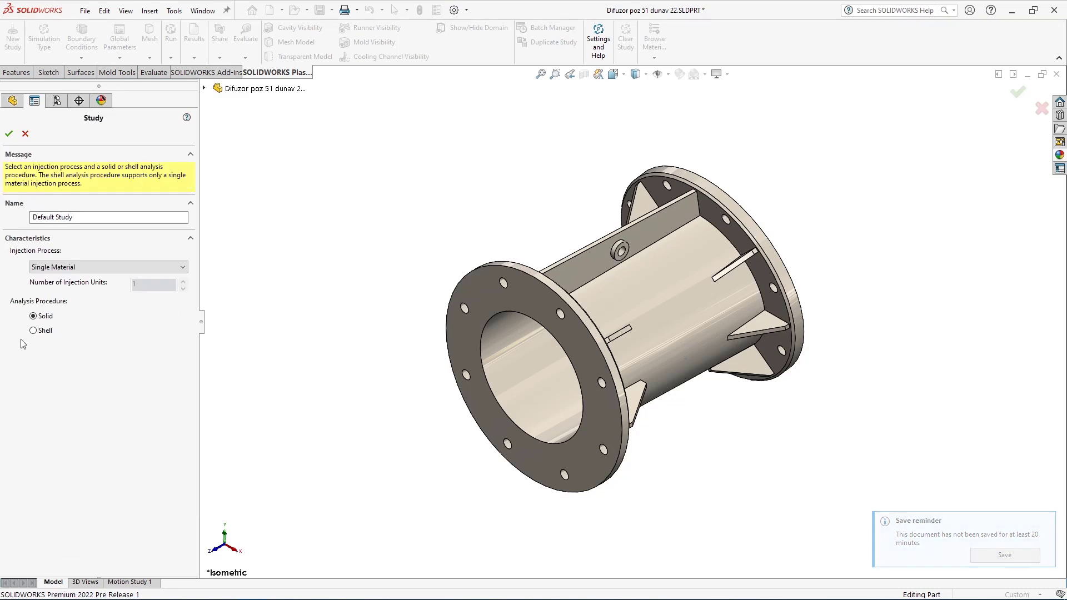
click(33, 330)
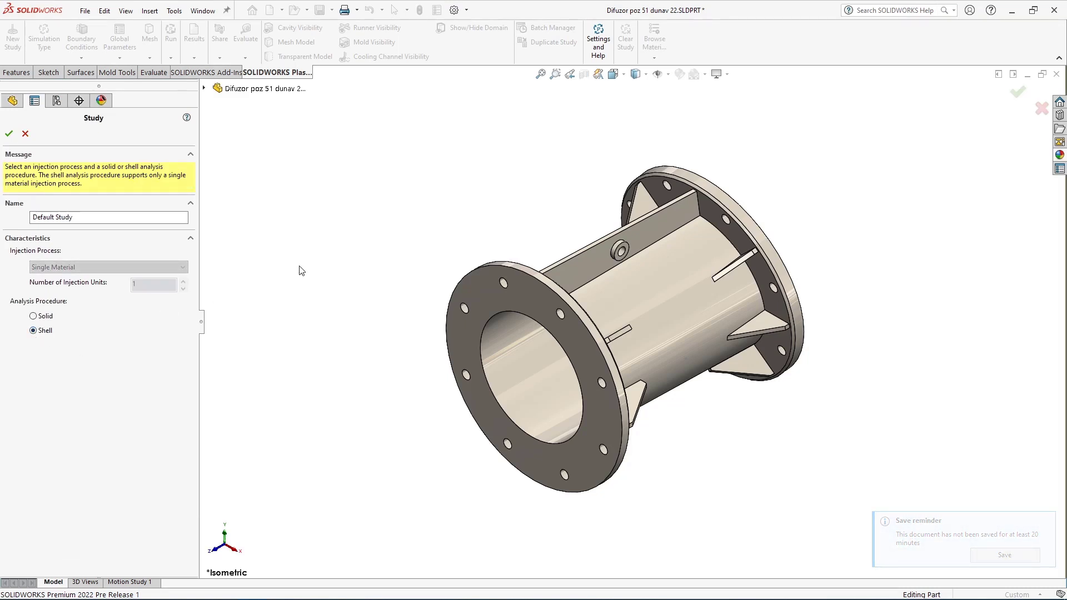
click(9, 133)
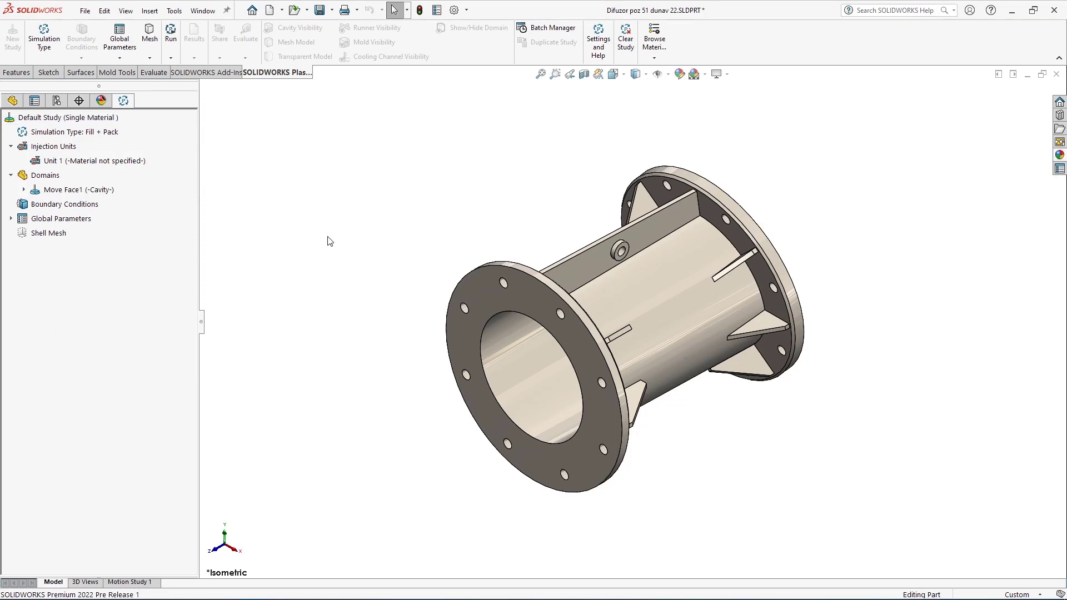
- Apply ABS+PVC Cycovan K-29 from SABIC Specialties in the Default Database to Unit 1
right_click(130, 162)
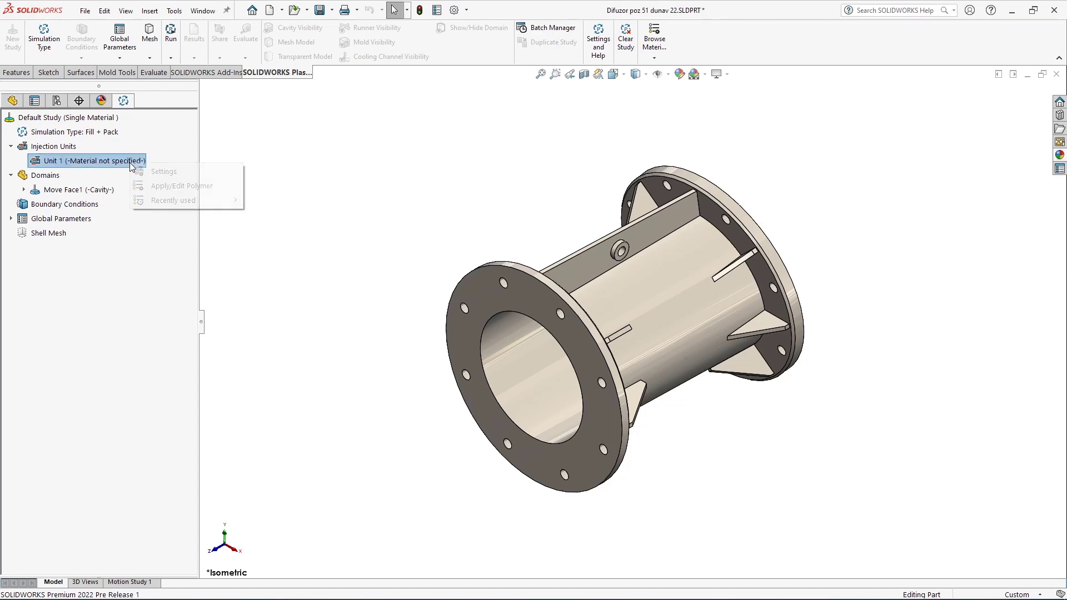
click(175, 187)
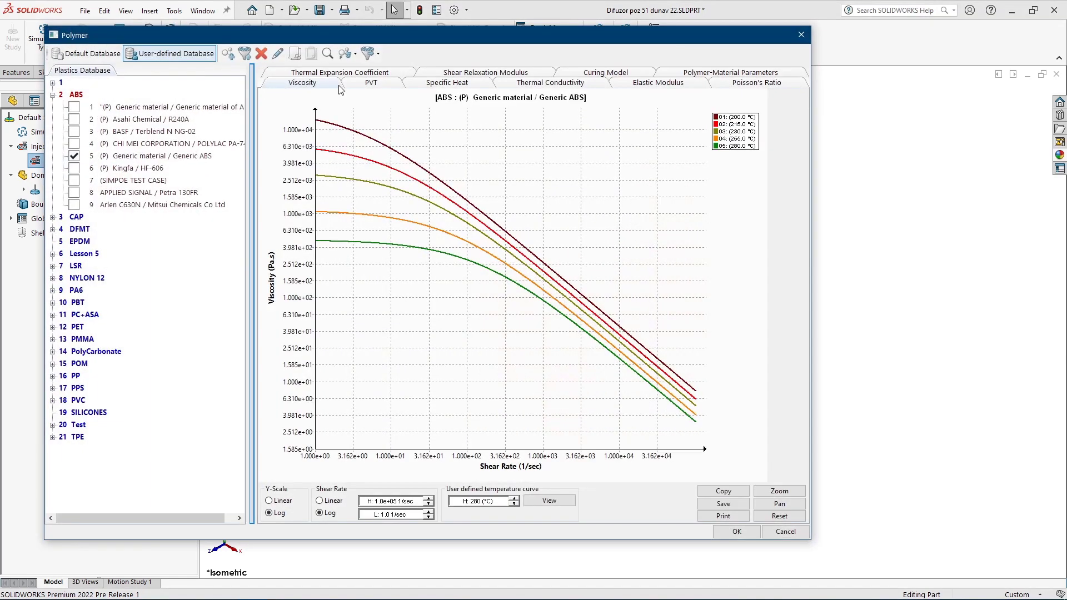
mouse_move(440, 39)
mouse_down()
mouse_move(410, 59)
mouse_move(431, 46)
mouse_up()
click(103, 57)
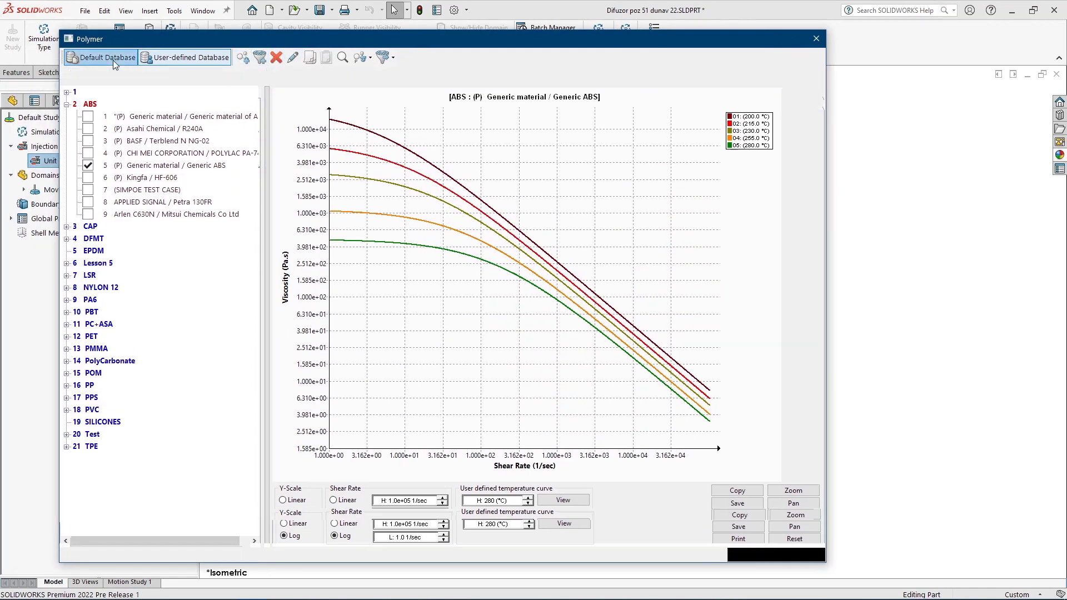
click(67, 423)
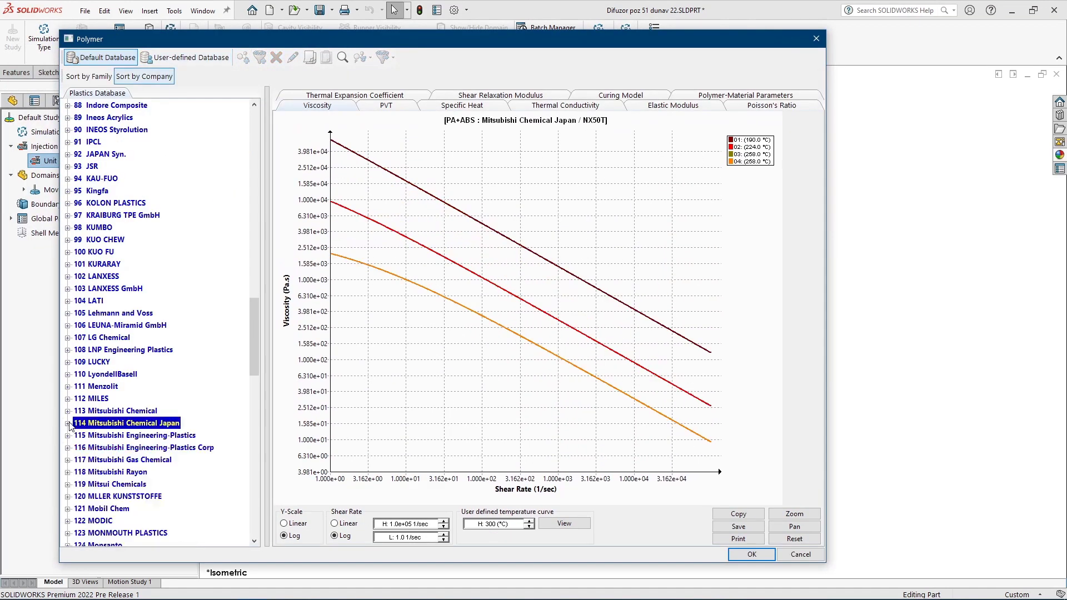
scroll(174, 299, down, 3)
scroll(174, 284, down, 7)
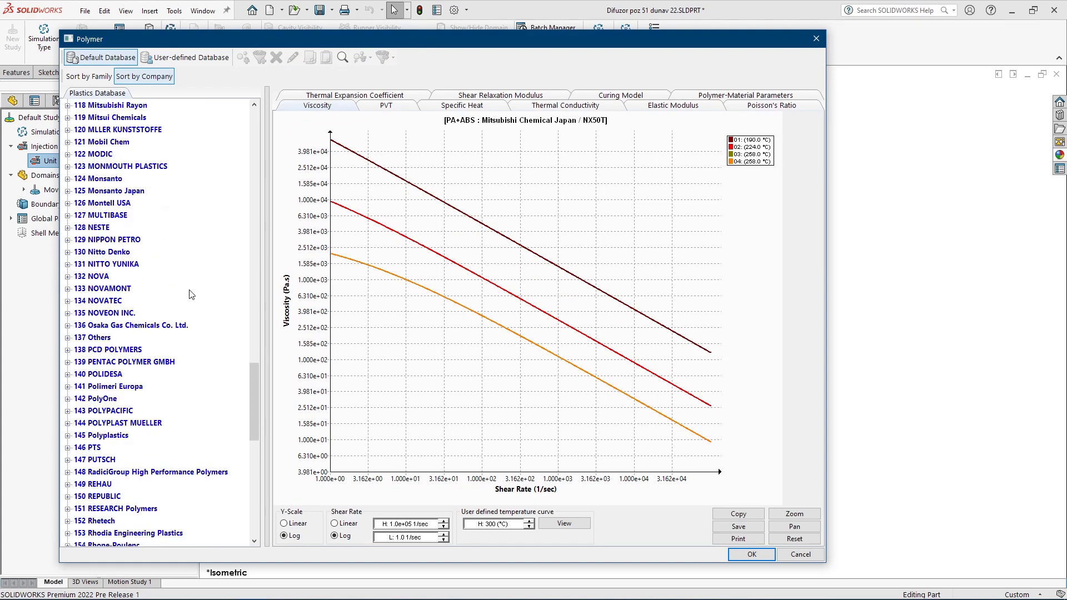
scroll(214, 332, down, 6)
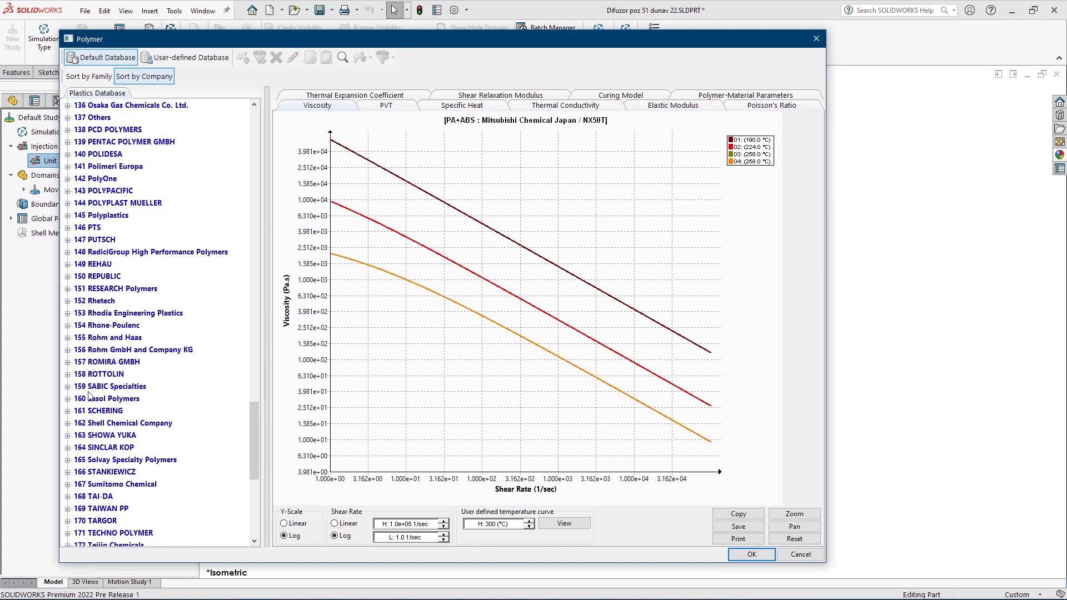
click(68, 387)
drag(256, 218, 256, 276)
click(146, 204)
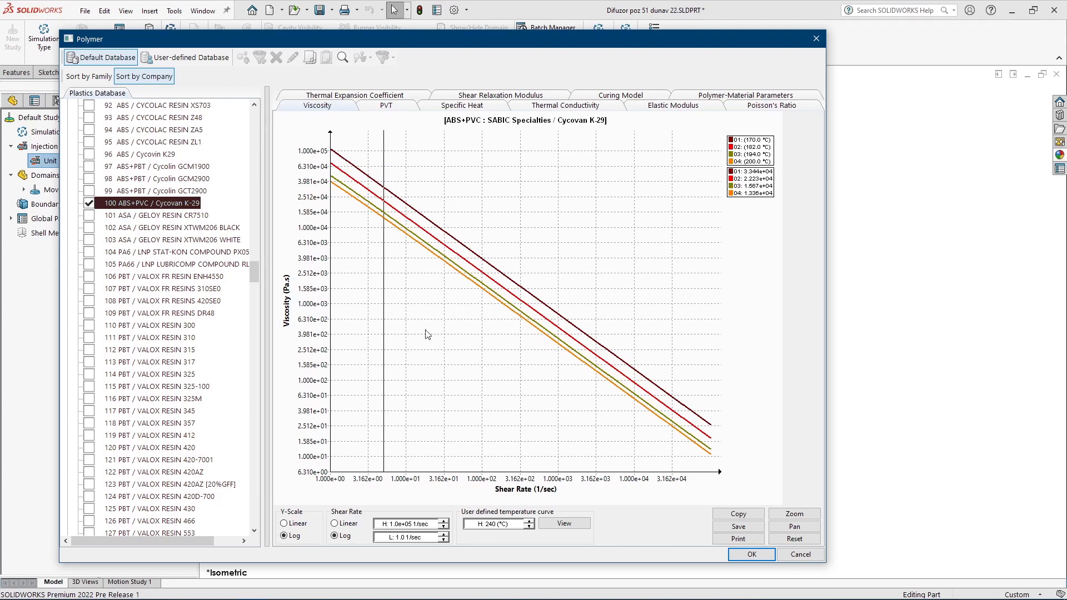
click(748, 556)
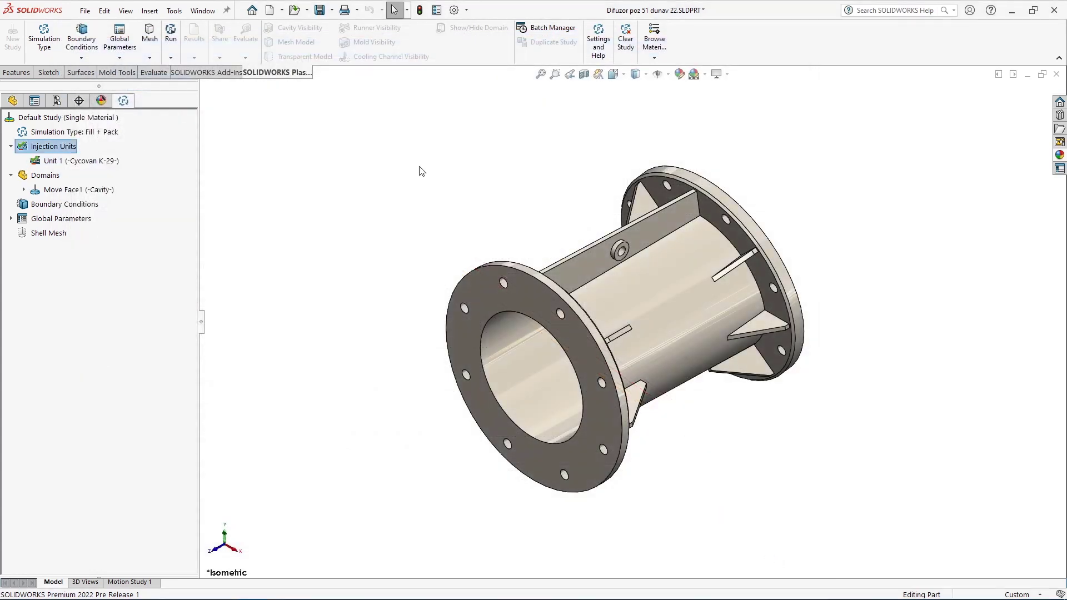
- Run the Injection Location Advisor for 2 locations and inspect the fill-time preview
right_click(90, 205)
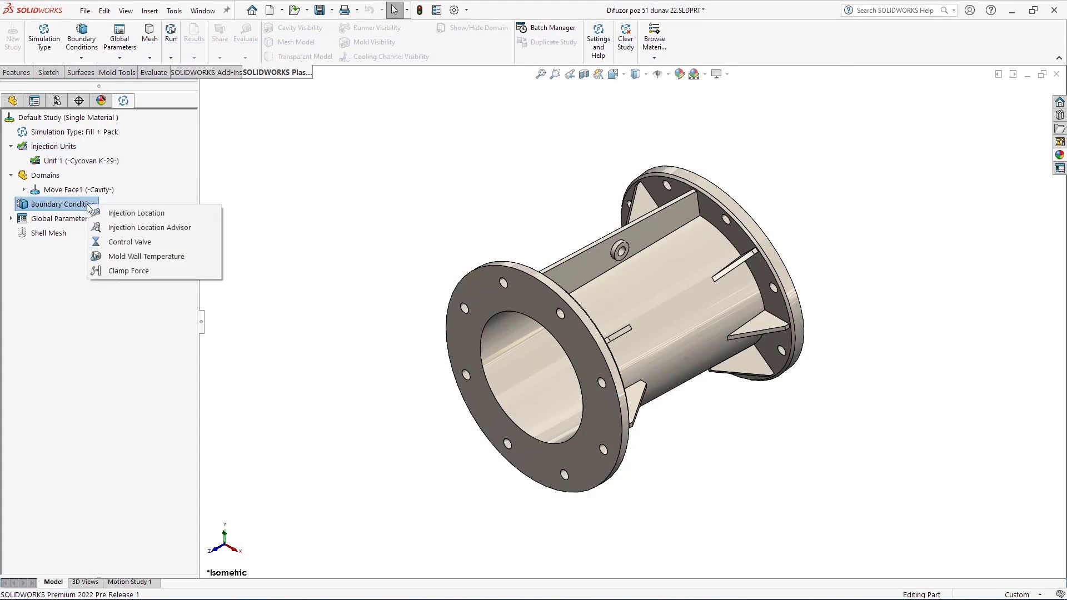
click(209, 231)
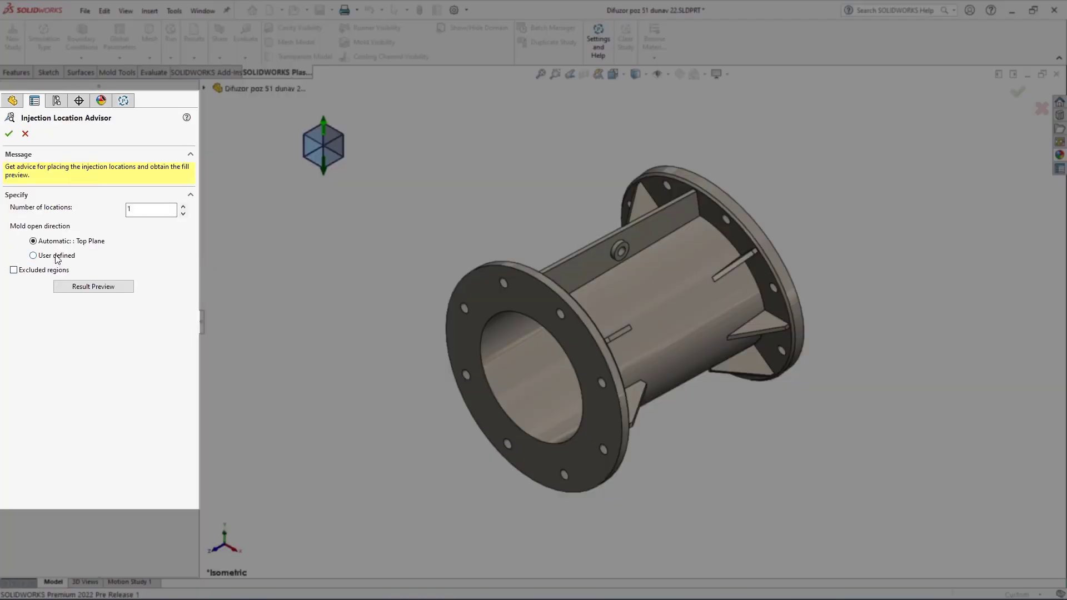
click(183, 206)
scroll(730, 351, down, 2)
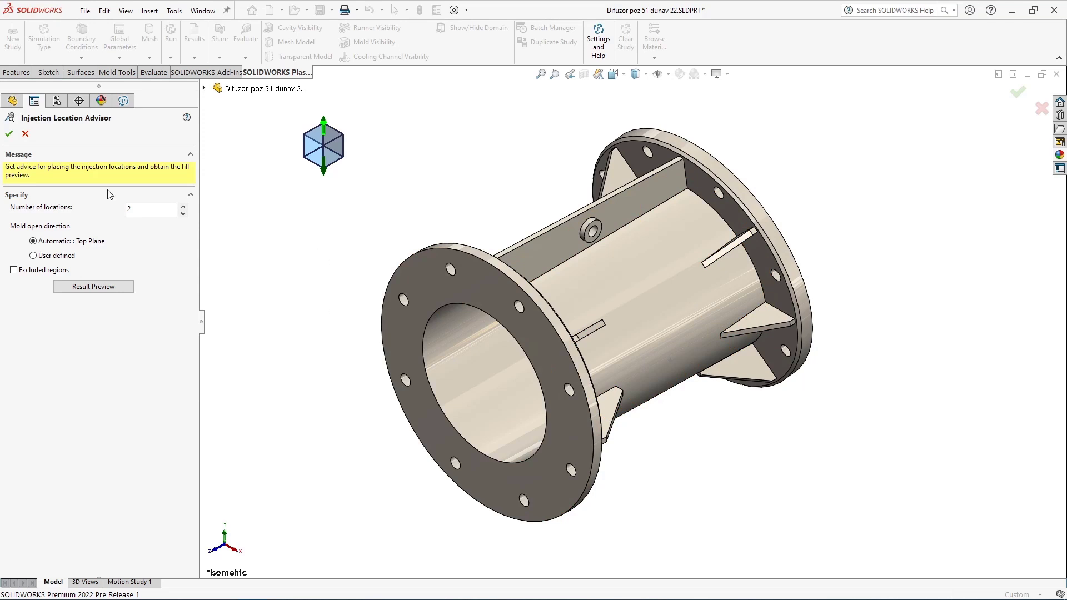
click(204, 89)
click(121, 287)
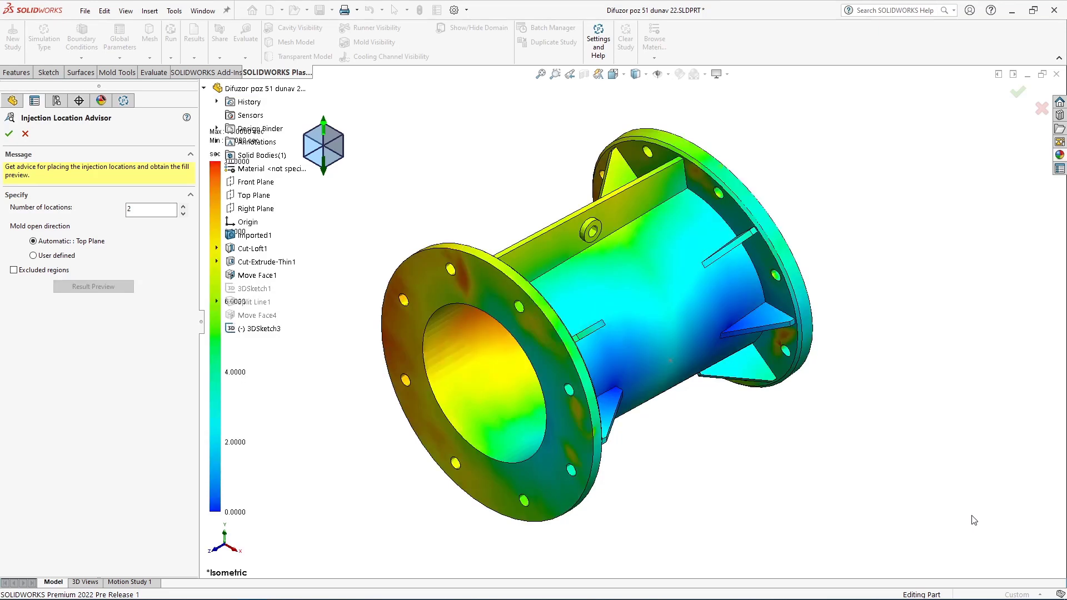
middle_drag(702, 488, 795, 421)
scroll(819, 347, down, 2)
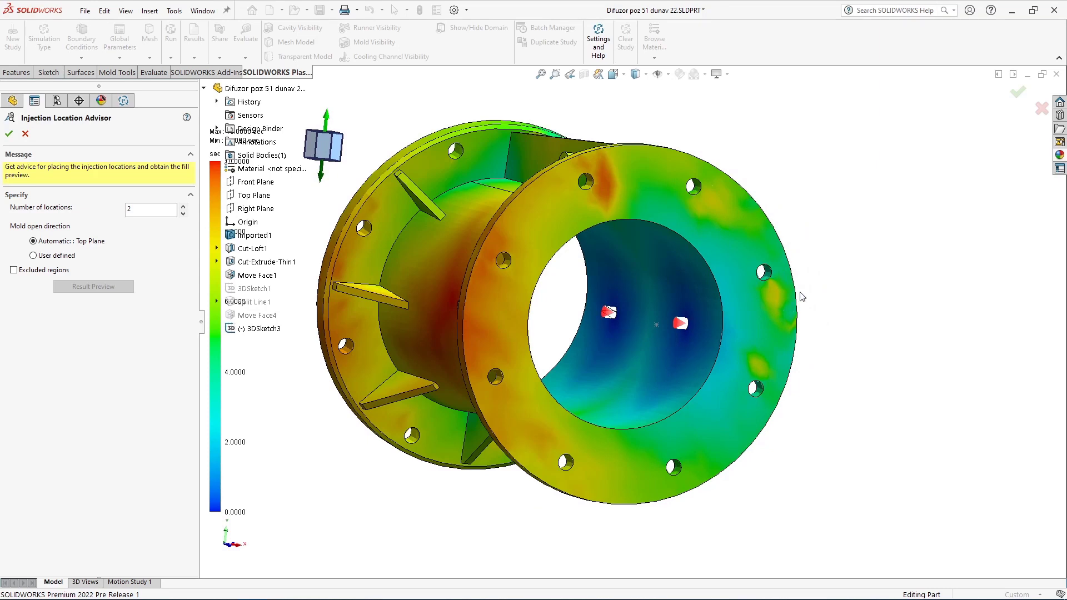
middle_drag(673, 293, 650, 287)
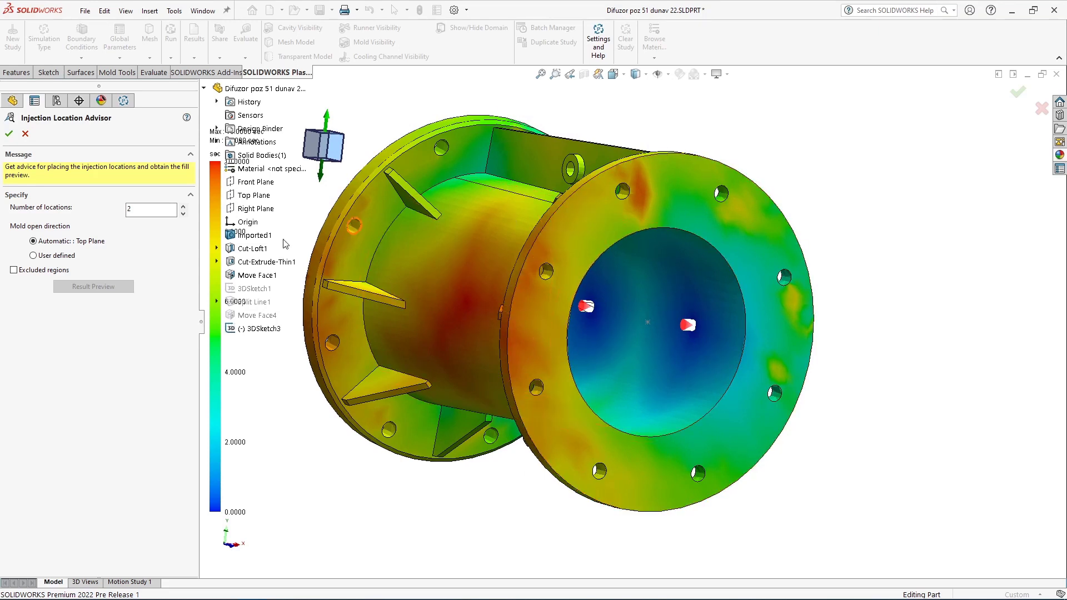
- Set a user-defined mold opening direction of Front Plane and preview suggested locations
click(67, 256)
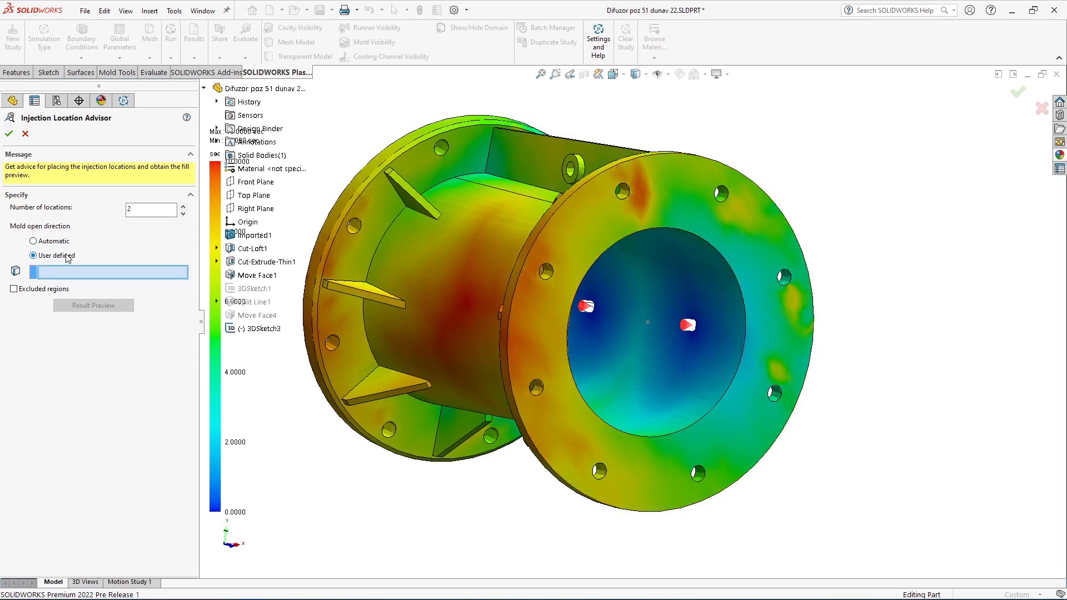
scroll(403, 261, up, 3)
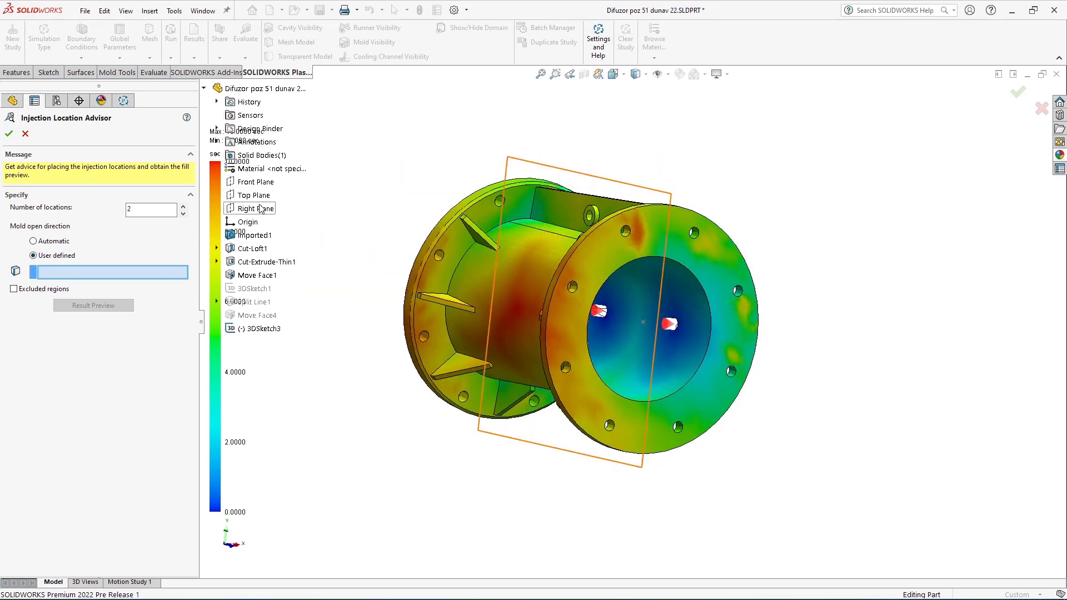
click(256, 181)
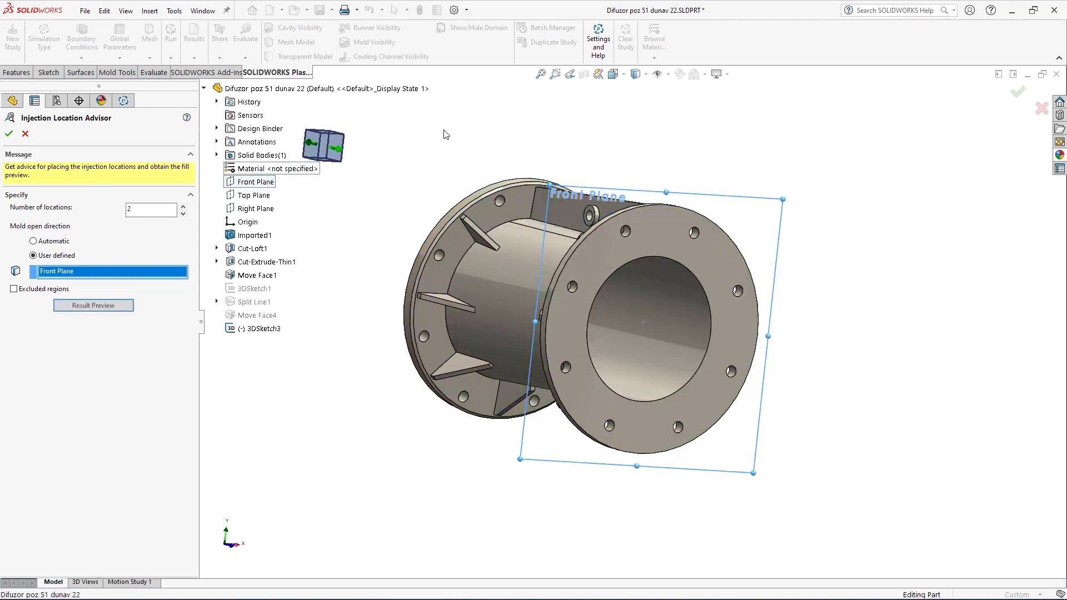
middle_drag(570, 145, 196, 265)
click(118, 308)
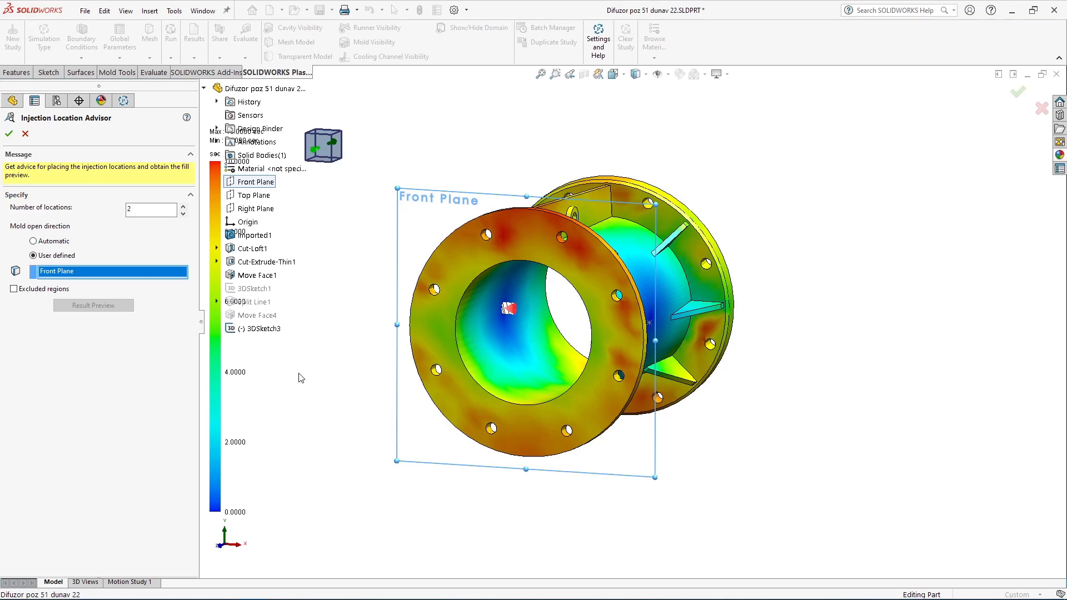
- Reduce the advisor to 1 injection location and enable Excluded regions
middle_drag(535, 345, 455, 334)
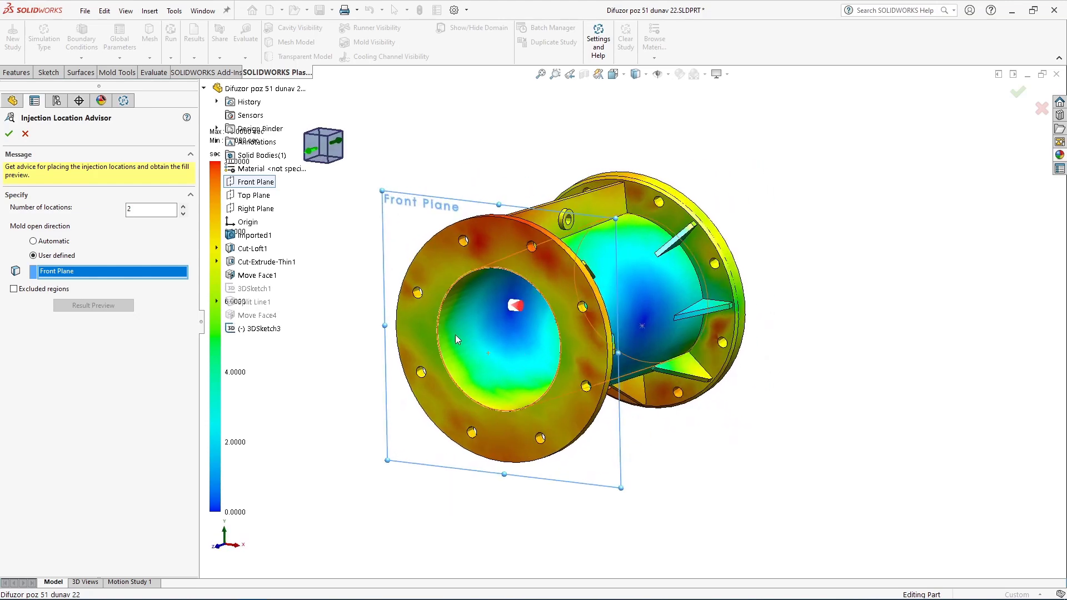
click(183, 214)
click(33, 289)
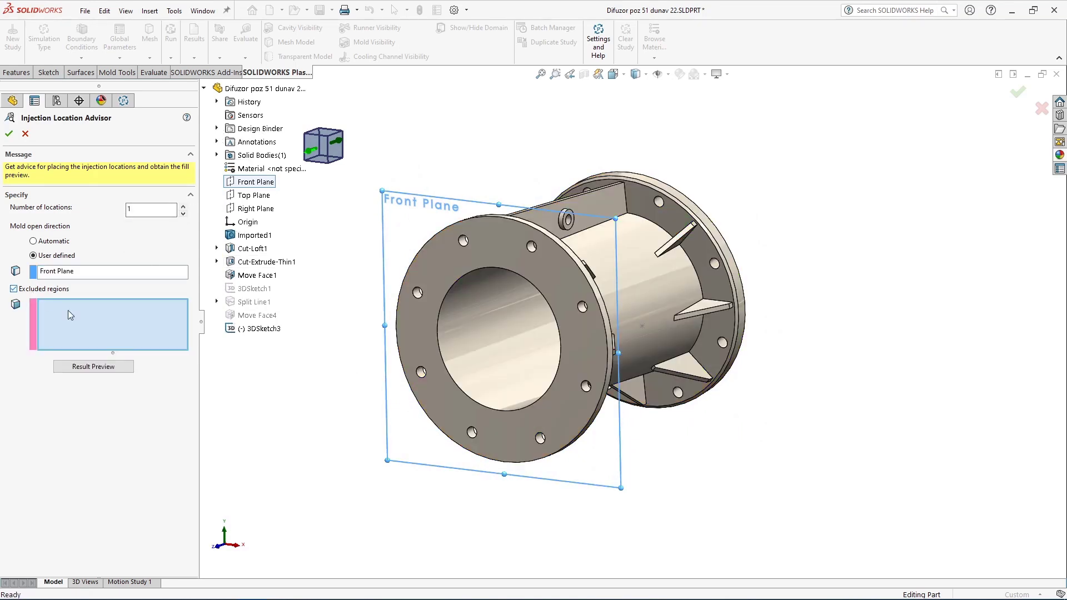
- Exclude the inner bore face and preview the single suggested injection location
click(479, 325)
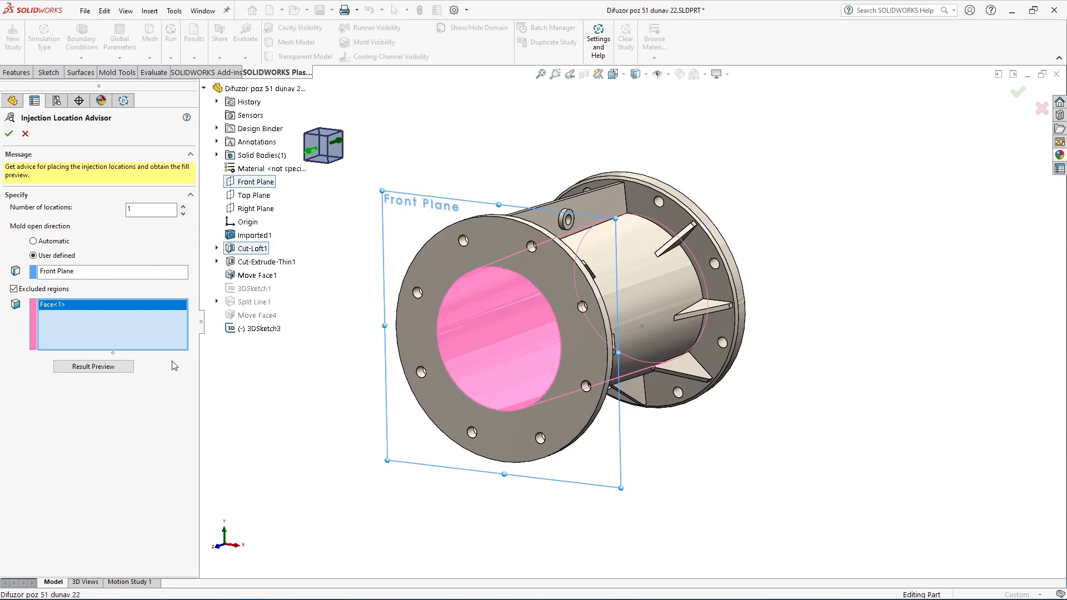
click(77, 369)
click(76, 368)
- Check the preview from the side, then cancel the advisor and show the ConfigurationManager
middle_drag(579, 325, 712, 450)
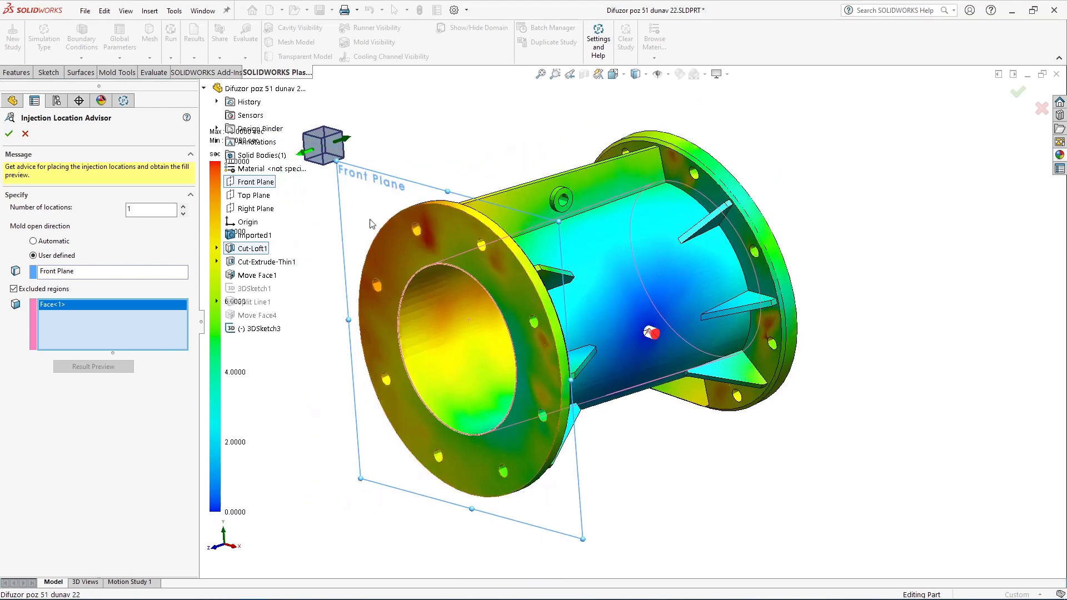
click(25, 133)
click(56, 100)
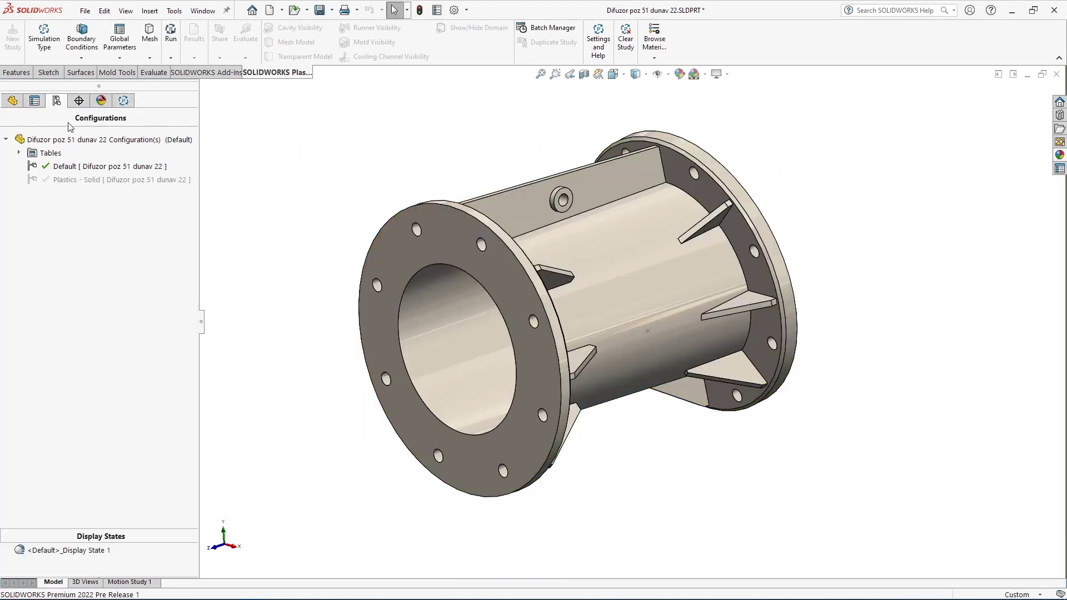
- Activate the Plastics - Solid configuration and display its Cool + Fill + Pack + Warp study tree
right_click(92, 179)
click(102, 186)
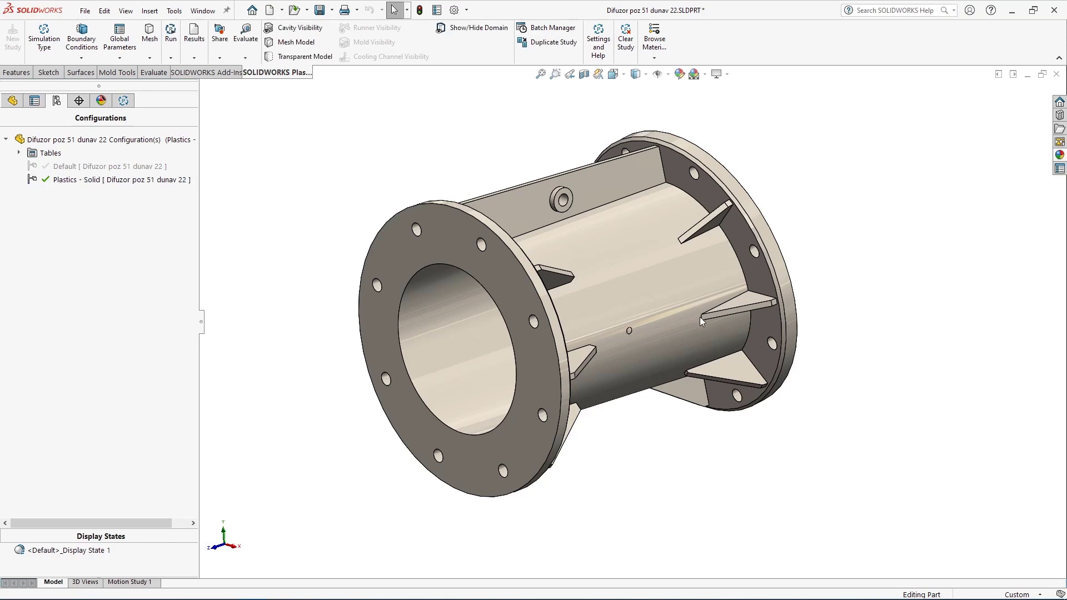
scroll(566, 335, down, 5)
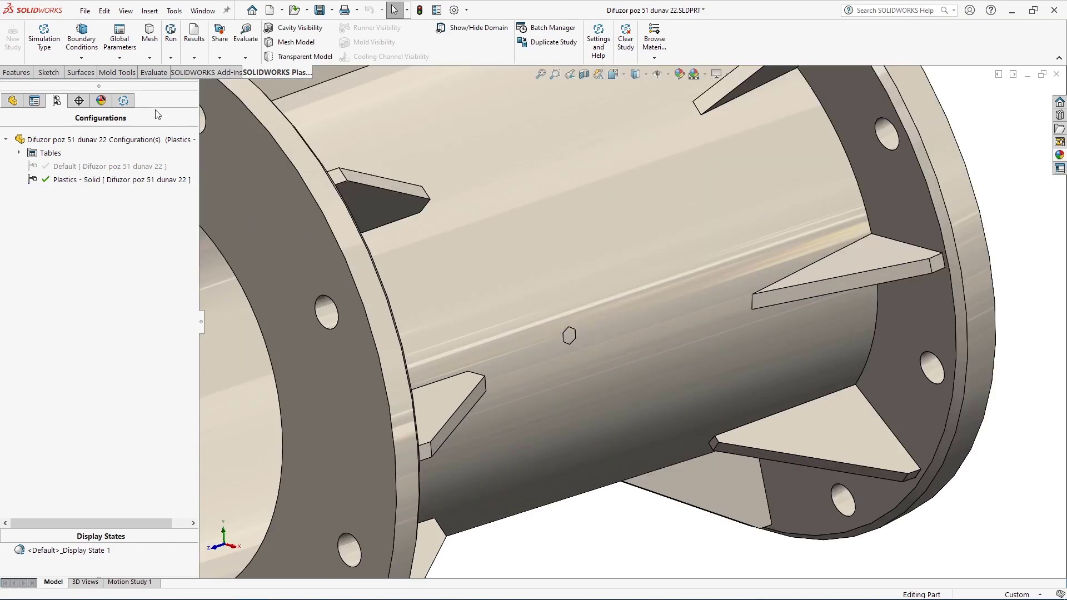
click(124, 100)
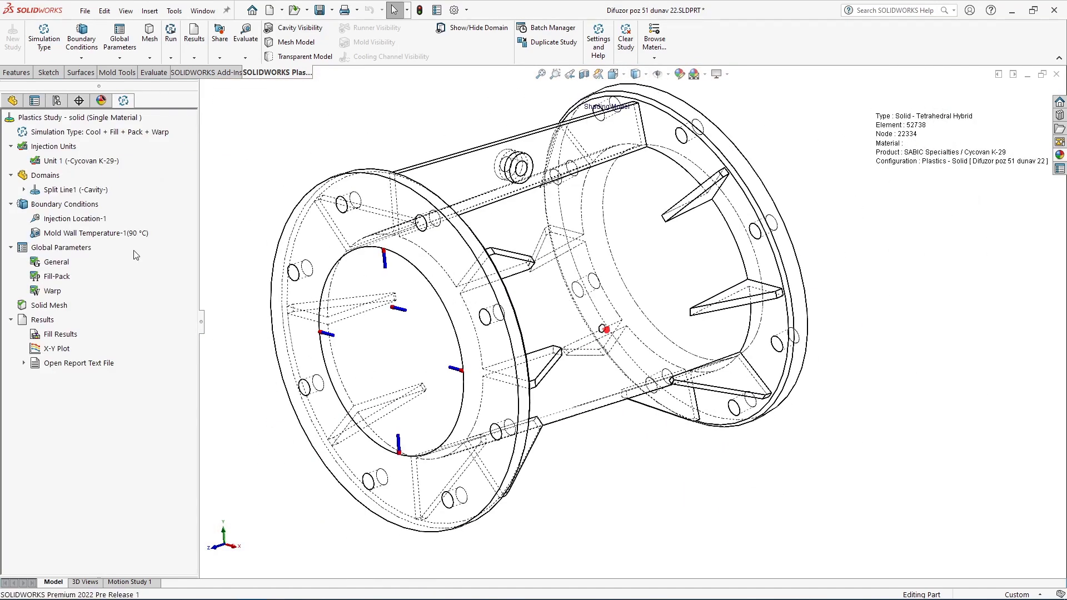
double_click(59, 276)
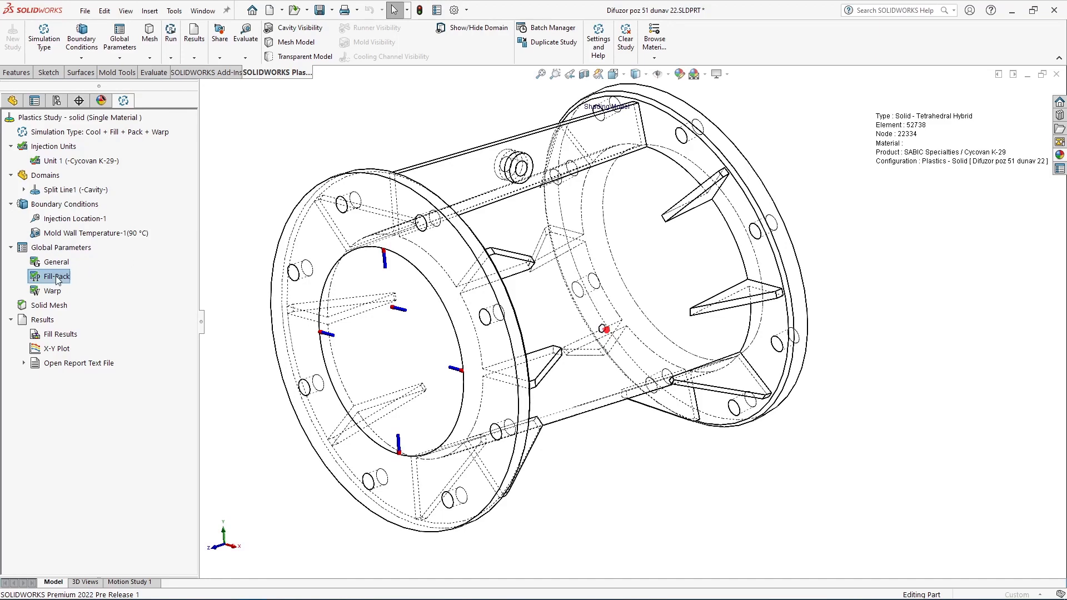
click(106, 236)
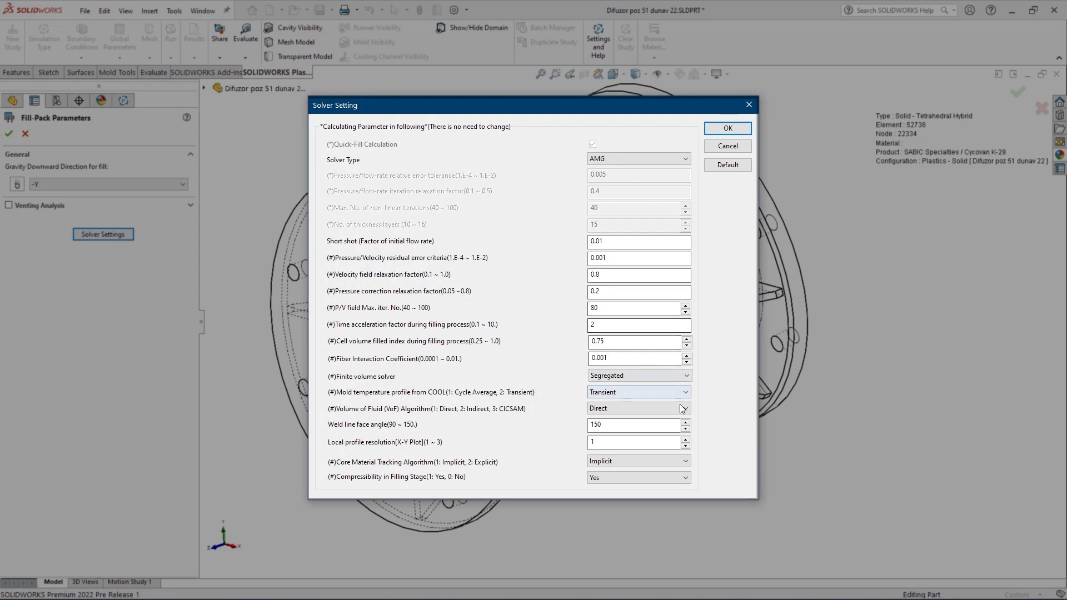
click(684, 409)
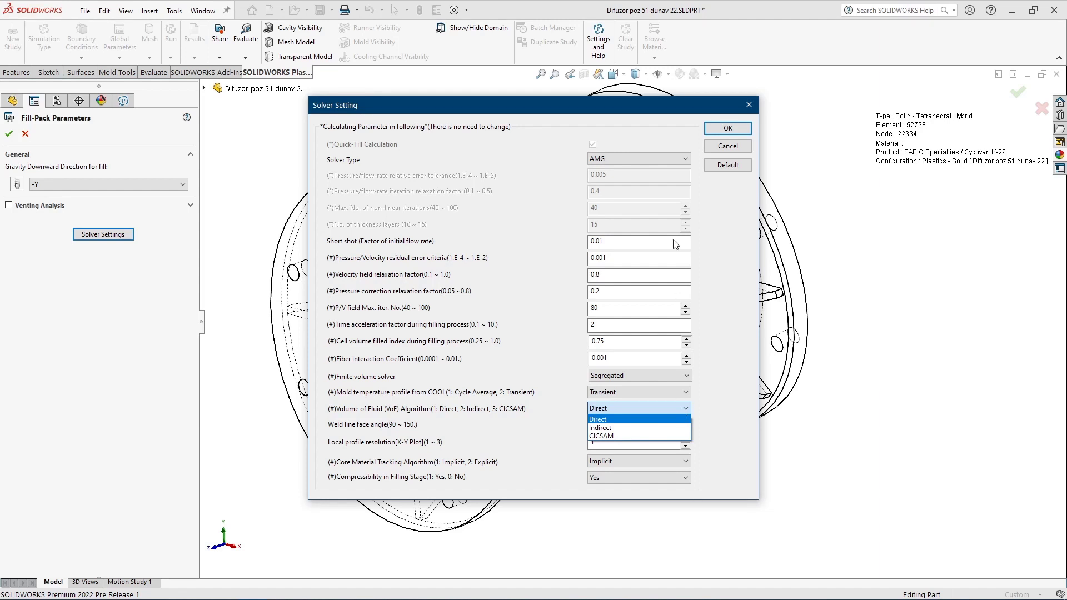
click(748, 104)
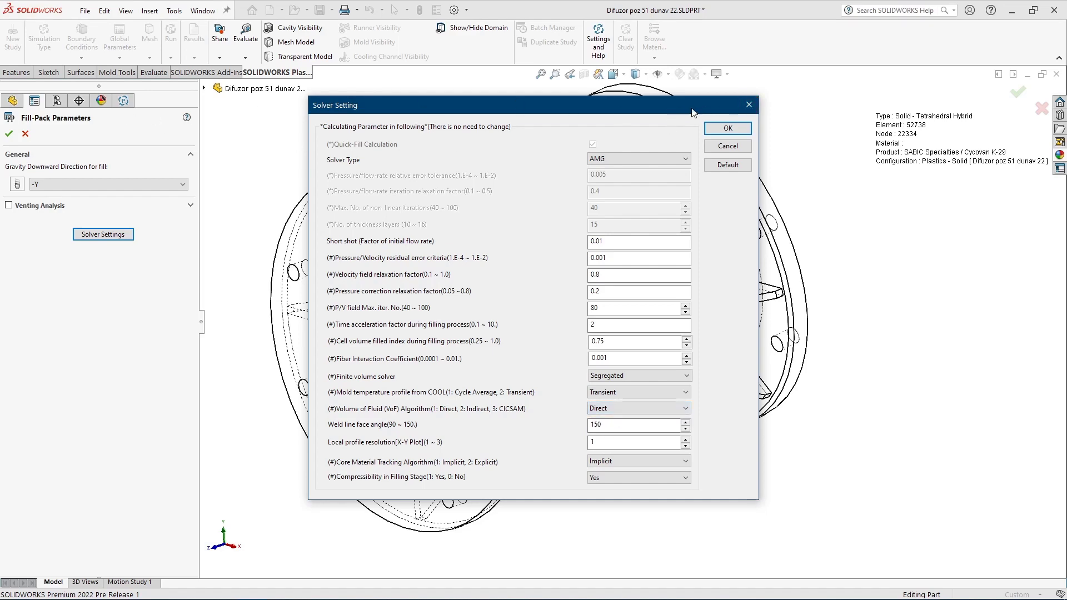
click(749, 105)
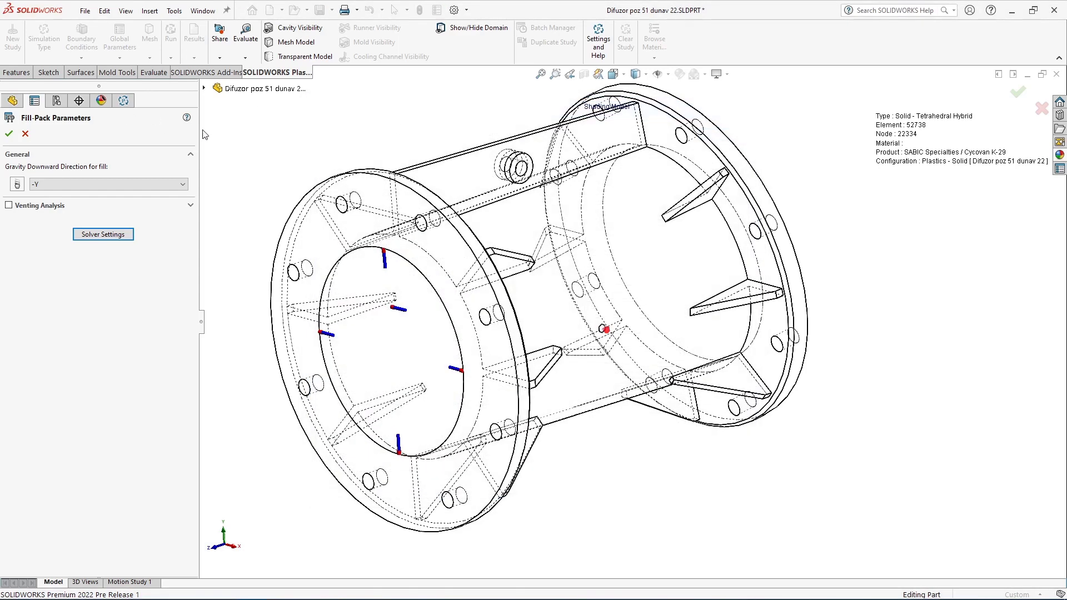
click(25, 133)
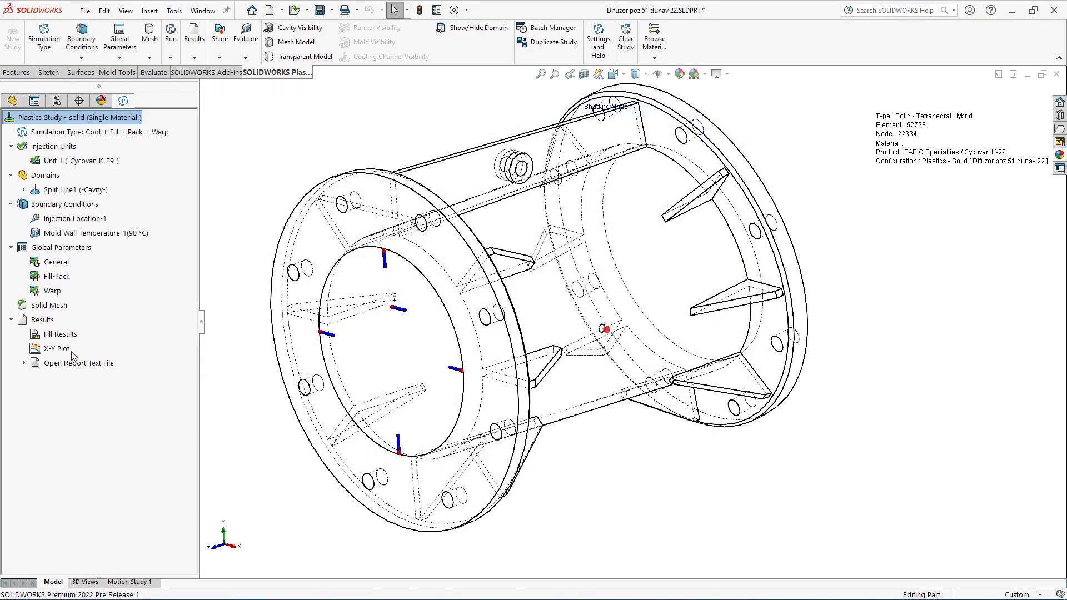
- Show the Fill Time plot (up to 10.3959 sec) and view the diffuser's other side
click(61, 335)
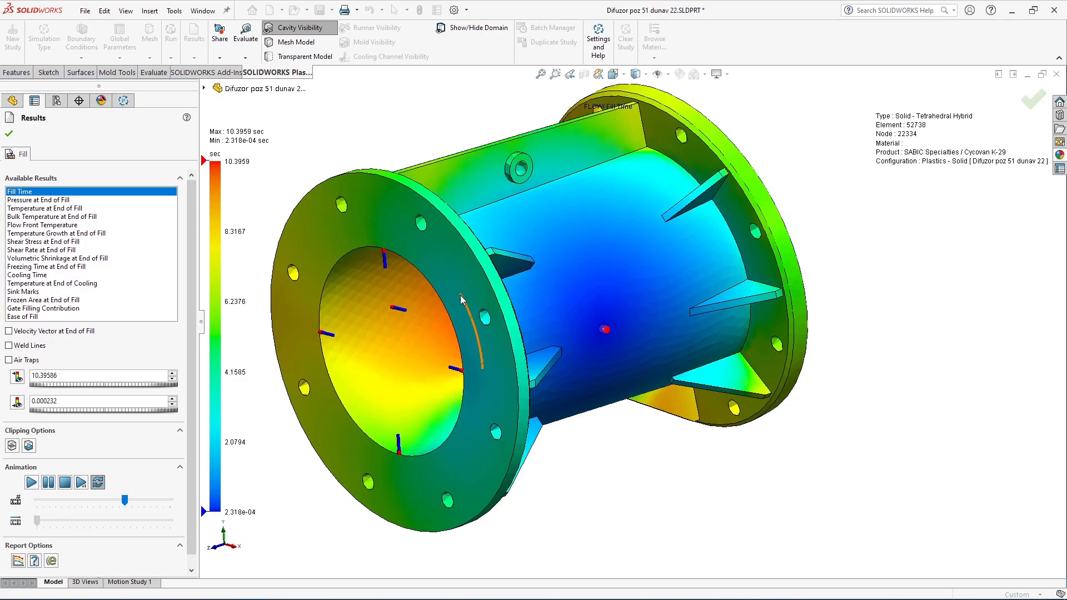
middle_drag(452, 290, 234, 366)
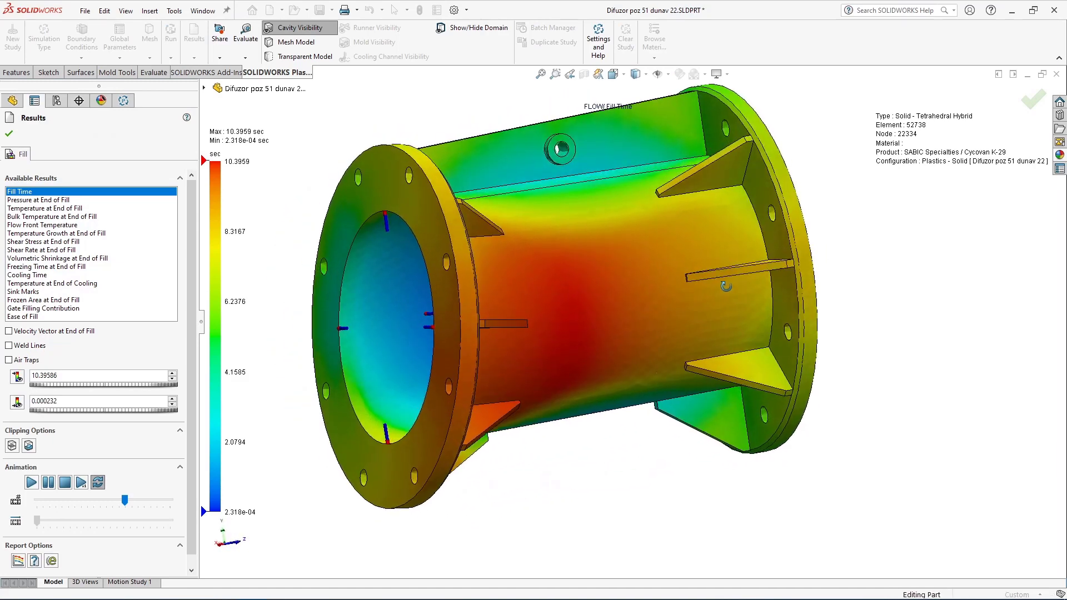